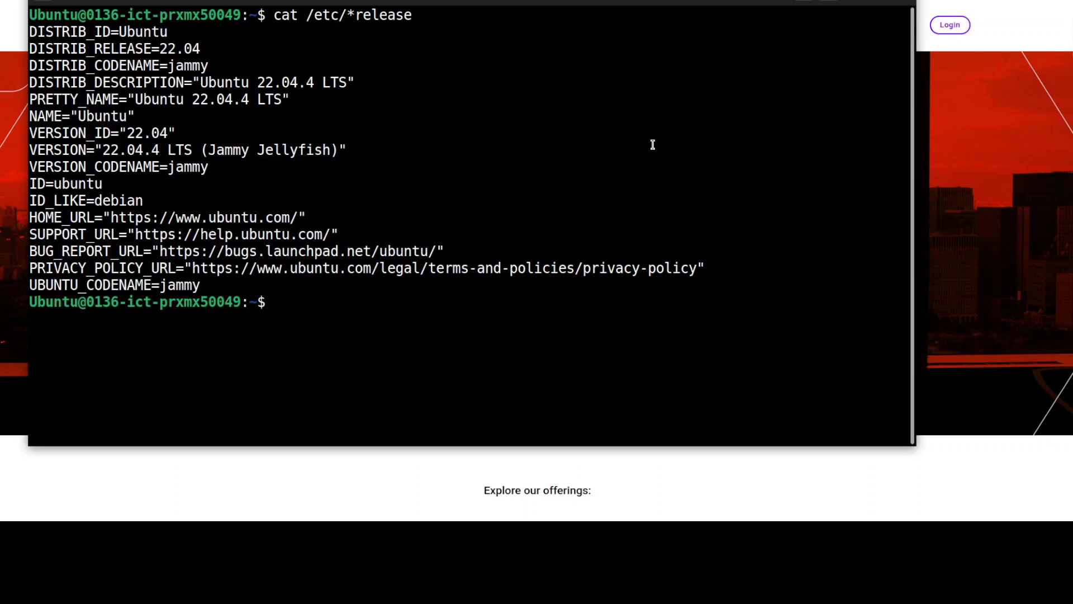
Check the RTX A6000 GPU with nvidia-smi (CUDA 12.4) and confirm Docker version 26.1.0.
key("Up")
key("Up")
key("Return")
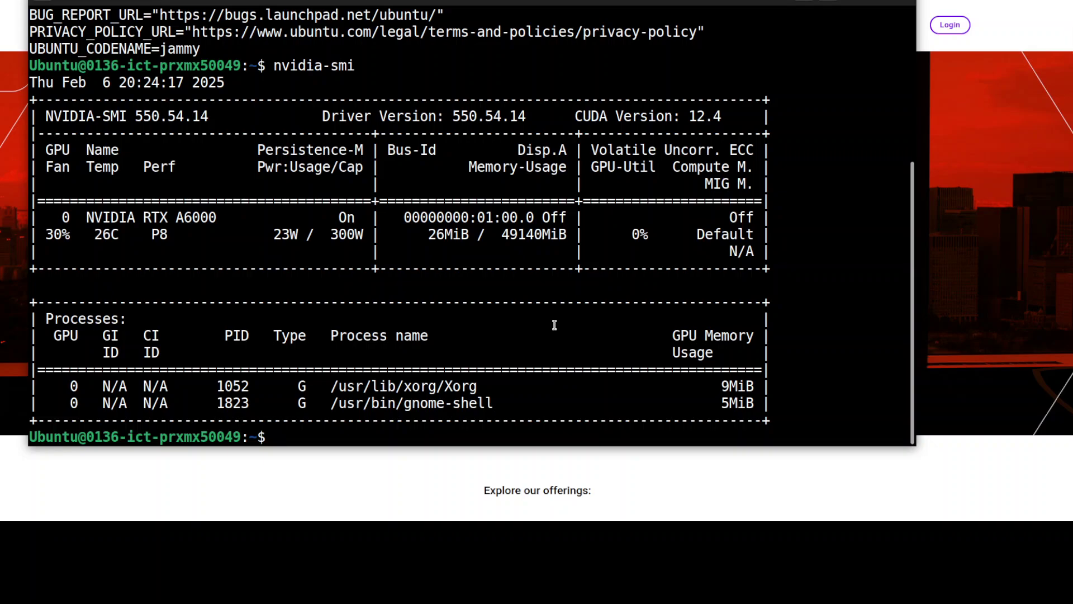
type("clear")
key("Return")
type("docker --version")
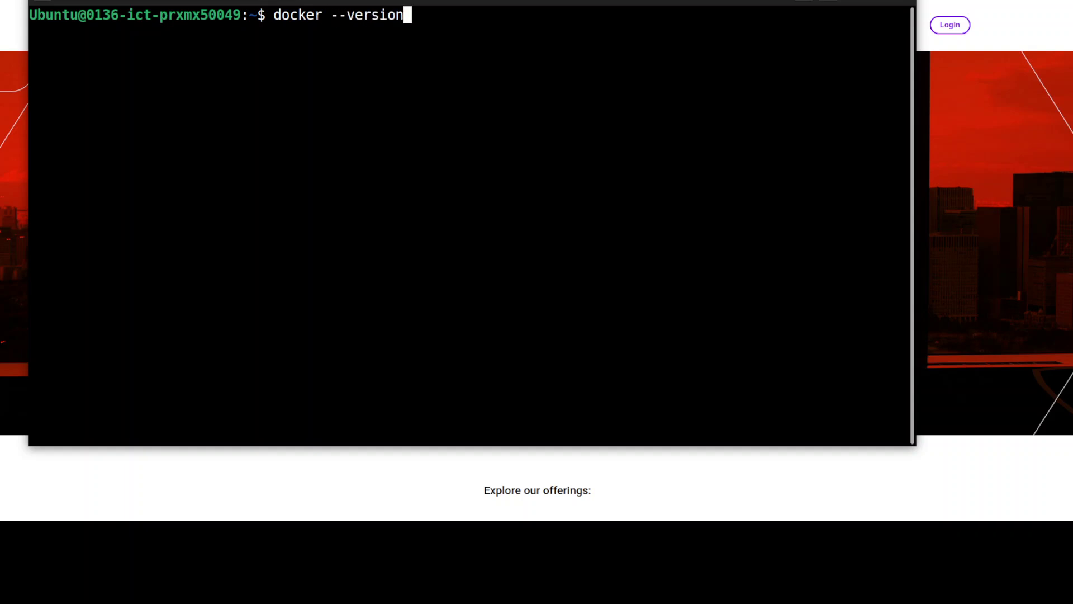
key("Return")
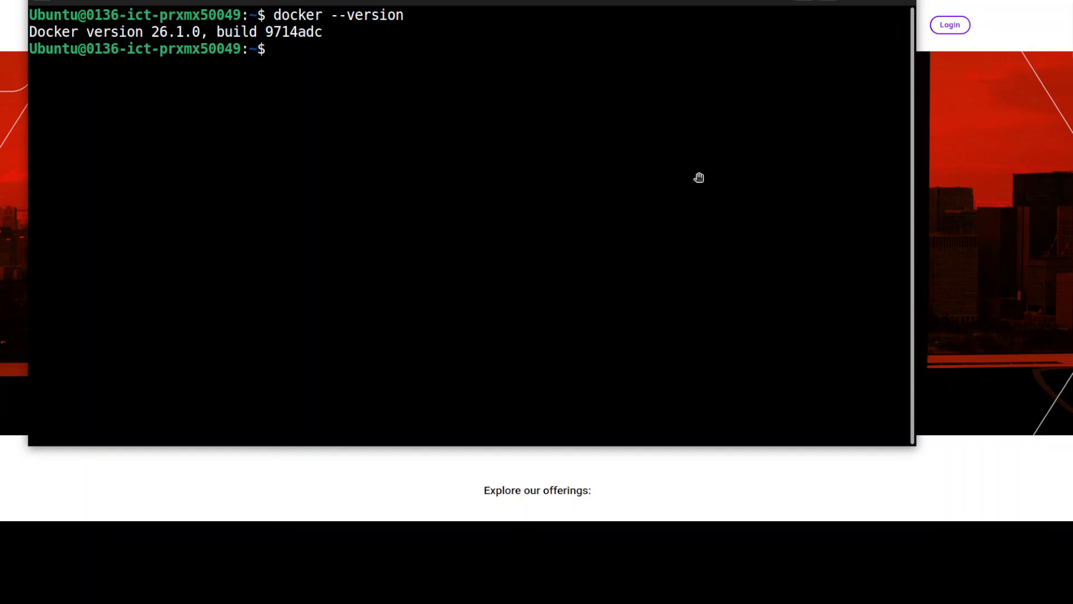
Clone the open-health repository, enter its folder, and copy .env.example to .env.
right_click(355, 102)
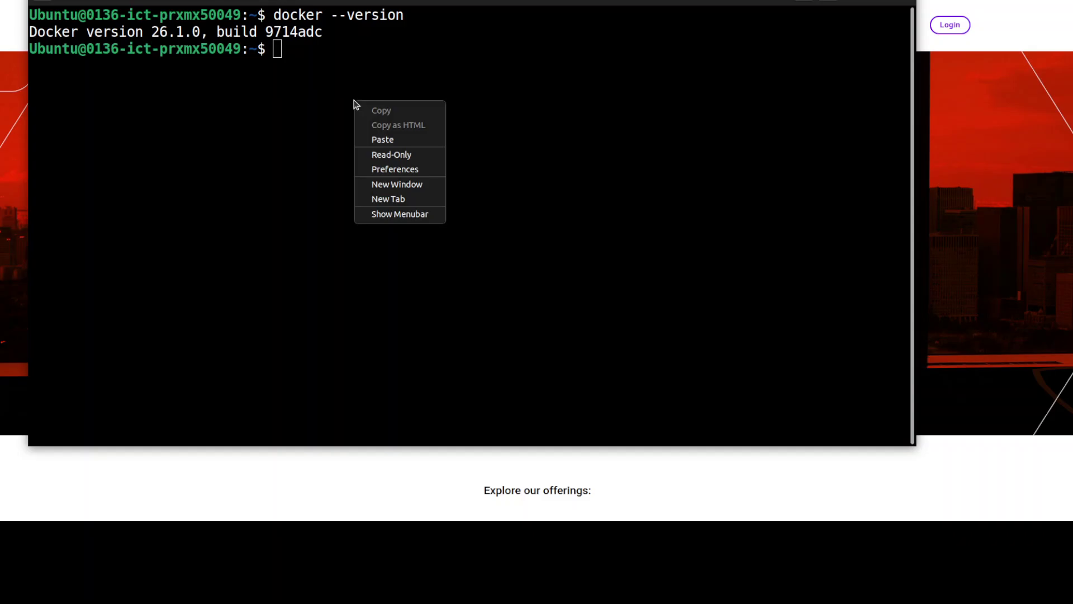
left_click(425, 139)
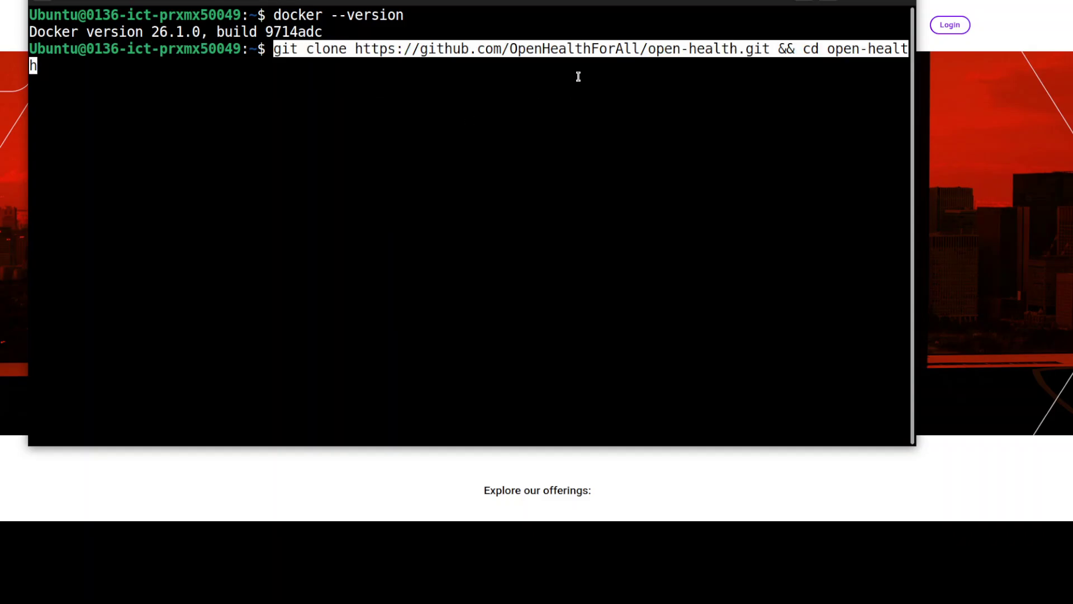
key("Return")
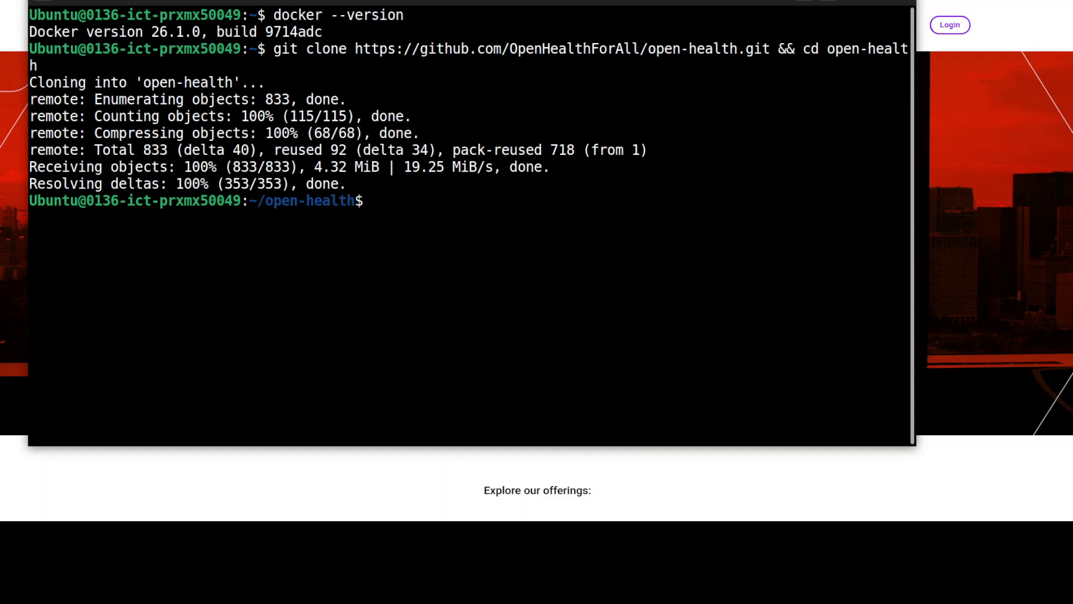
right_click(440, 202)
left_click(481, 242)
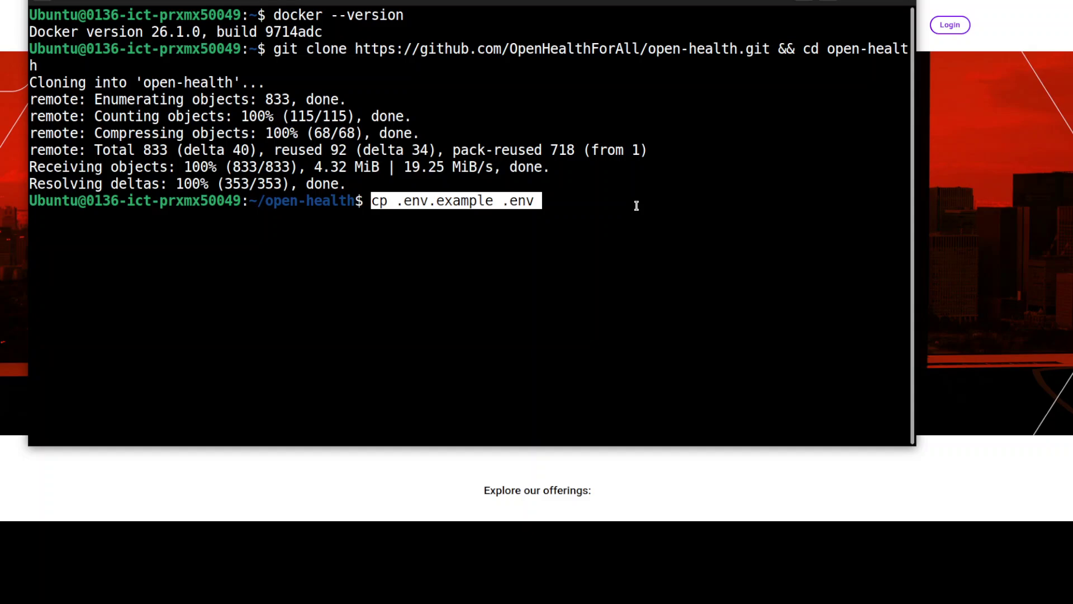
key("Return")
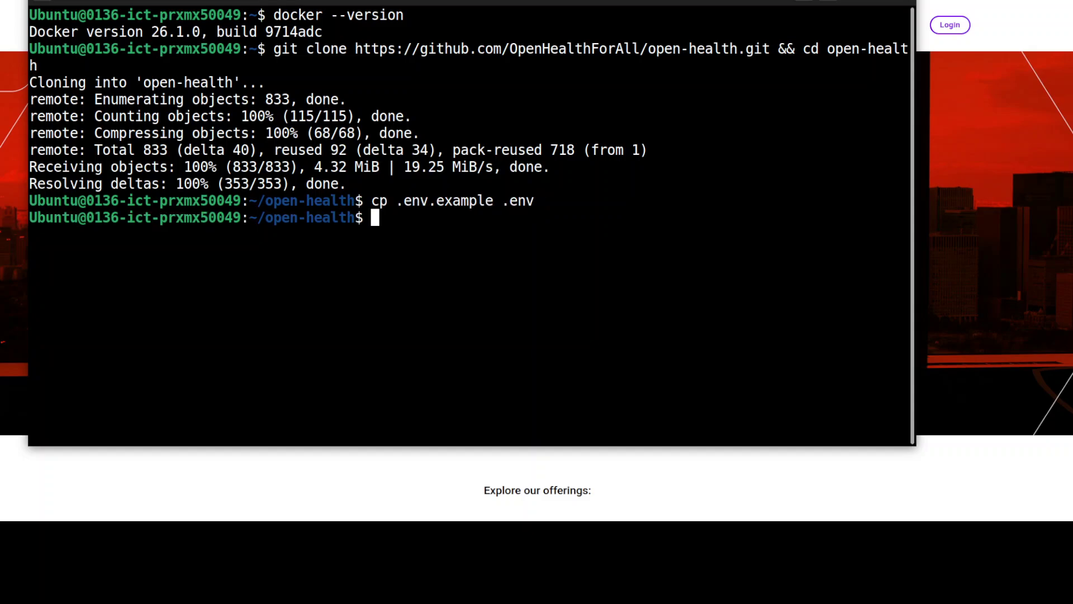
Display the .env file's database settings with cat, then clear the terminal.
type("clear")
key("Return")
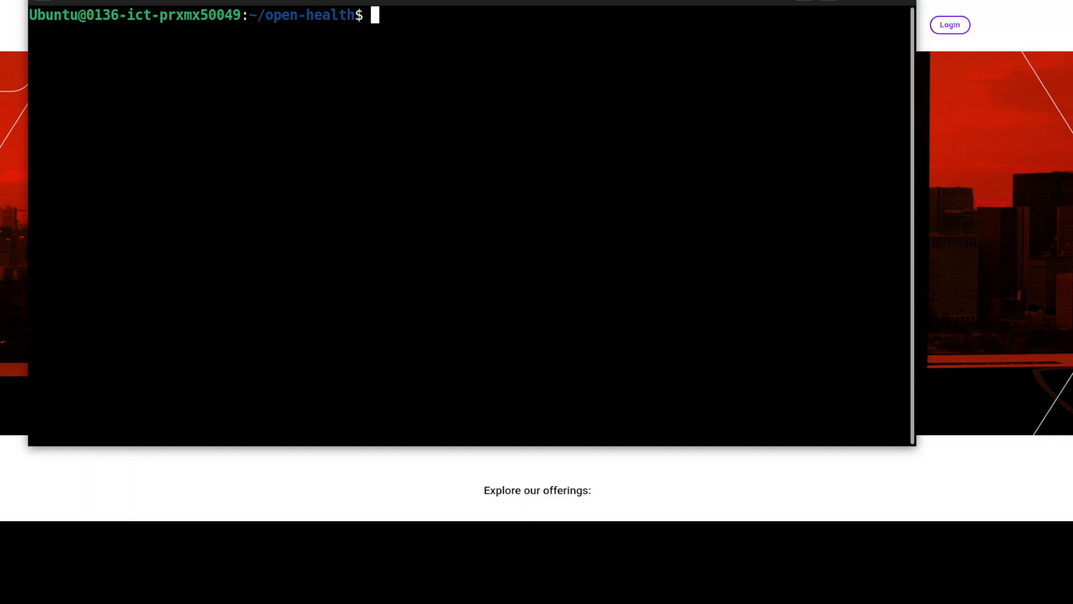
type("cat .env")
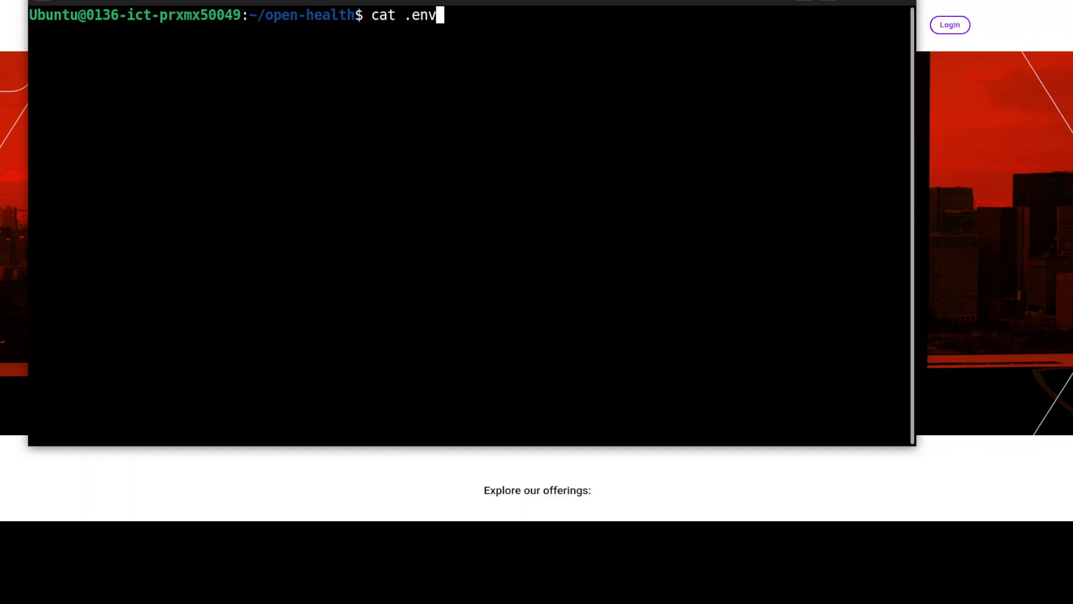
key("Return")
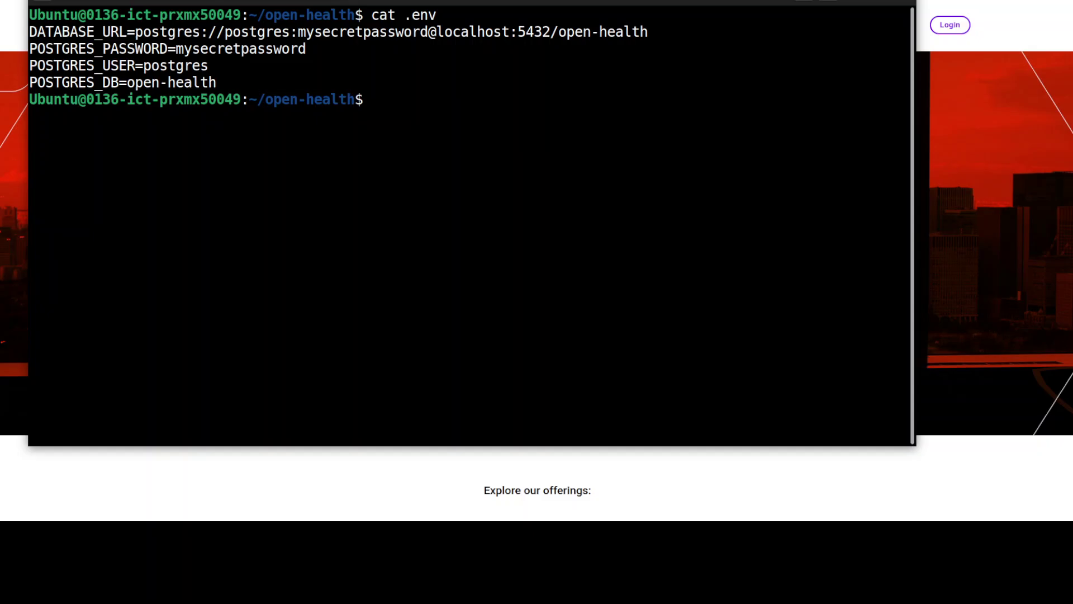
type("clear")
key("Return")
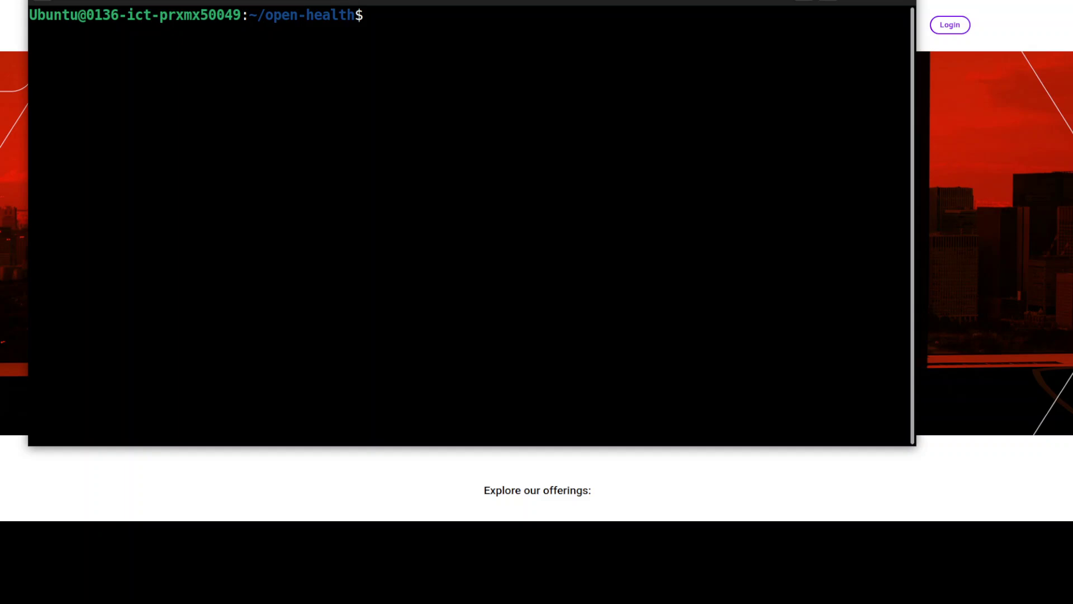
Run docker compose --env-file .env up to bring OpenHealth up on port 3000.
right_click(341, 79)
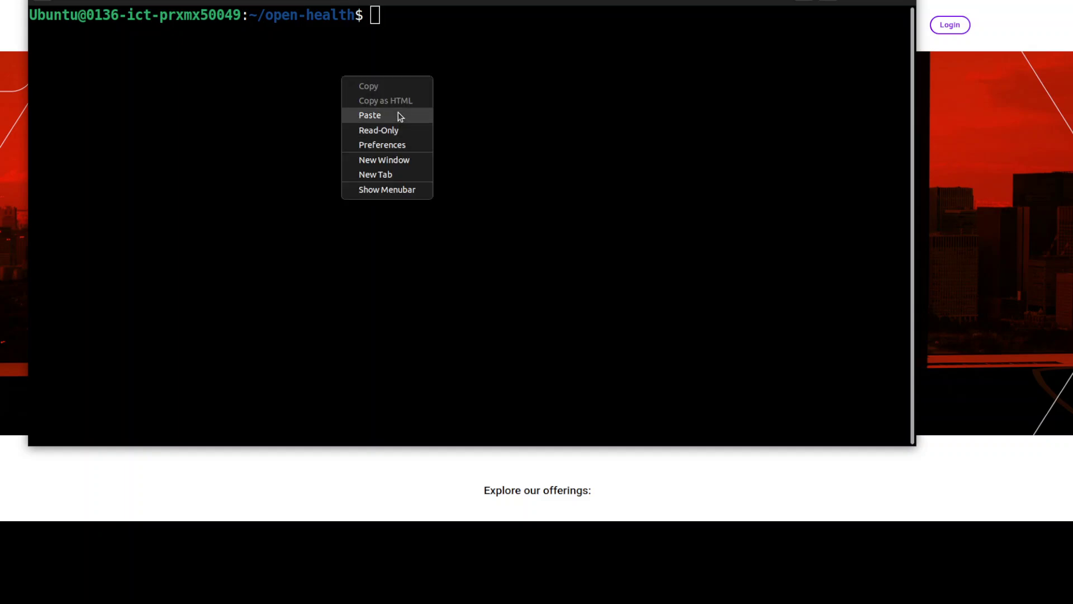
key("Return")
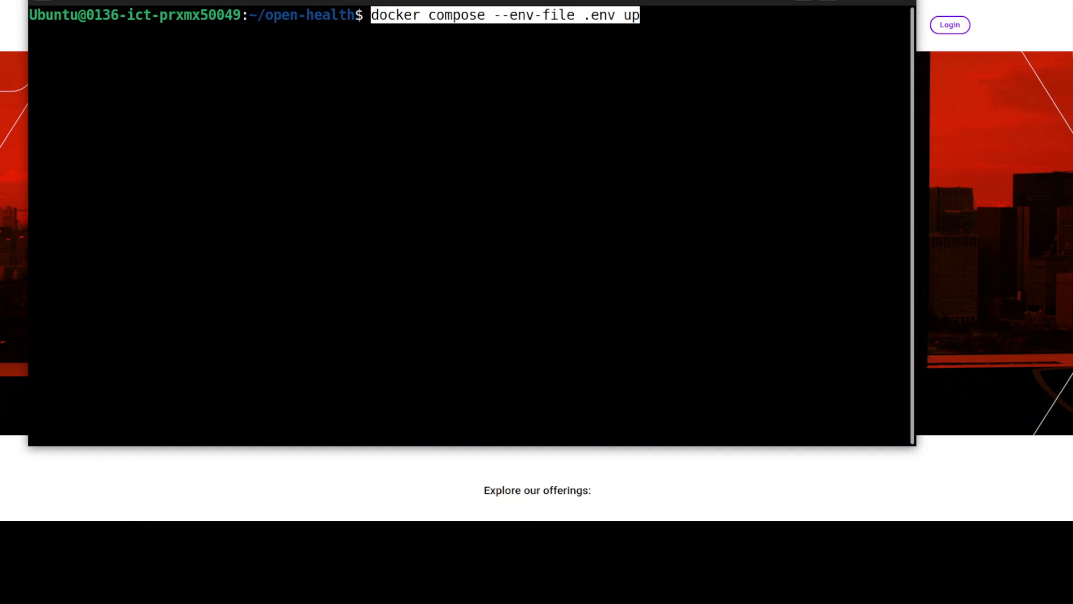
key("Return")
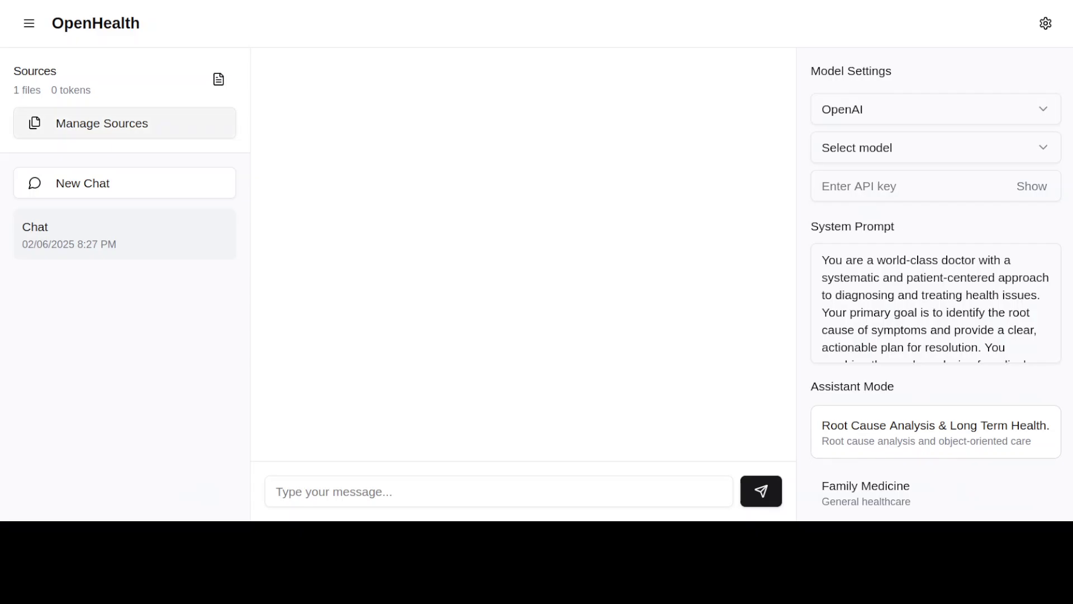
left_click(101, 132)
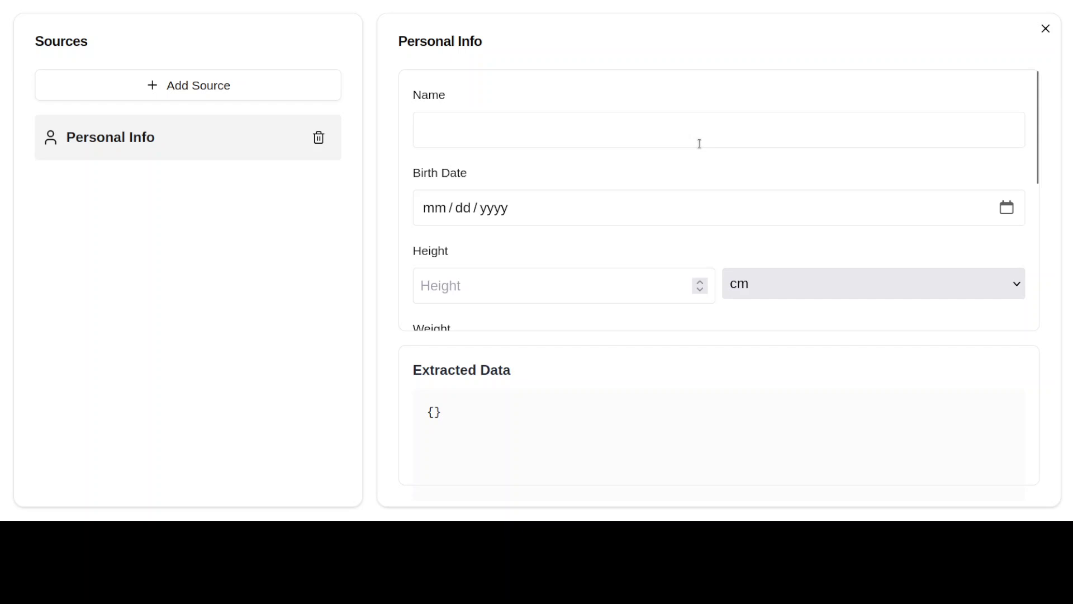
left_click(162, 90)
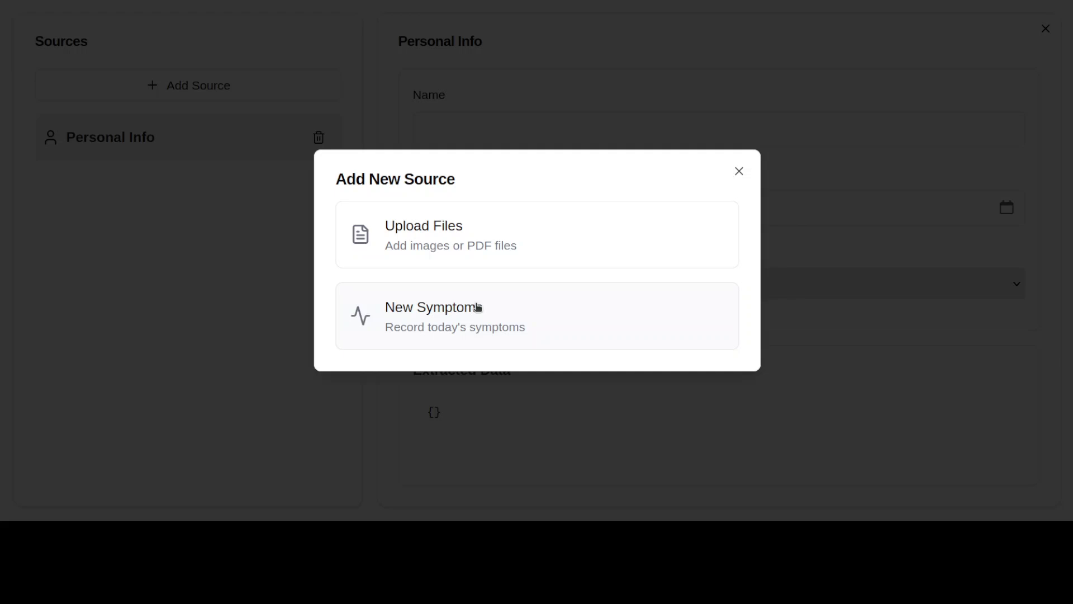
left_click(741, 172)
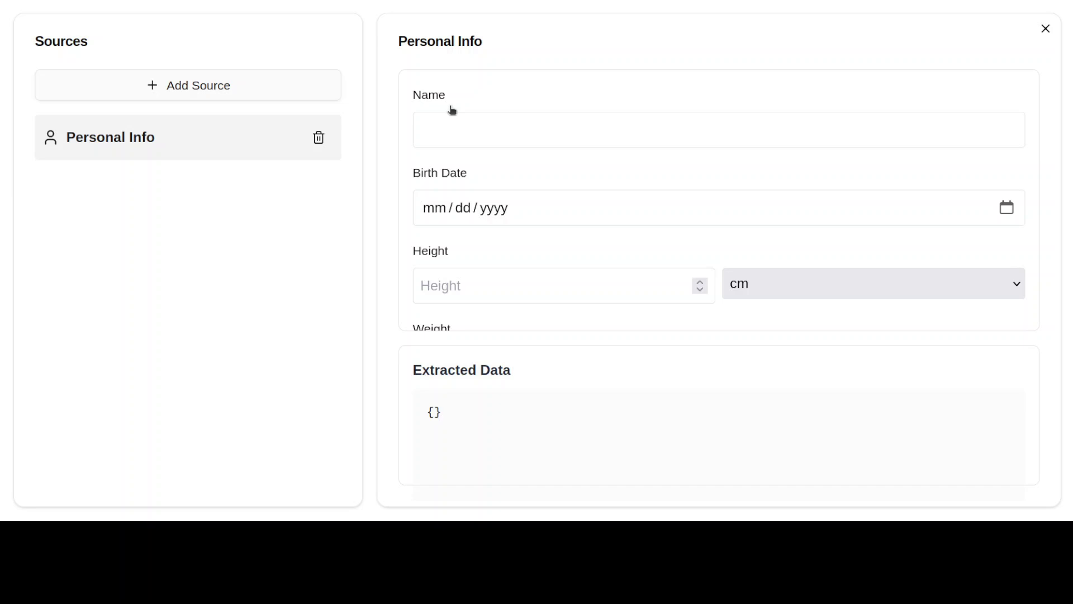
left_click(1046, 29)
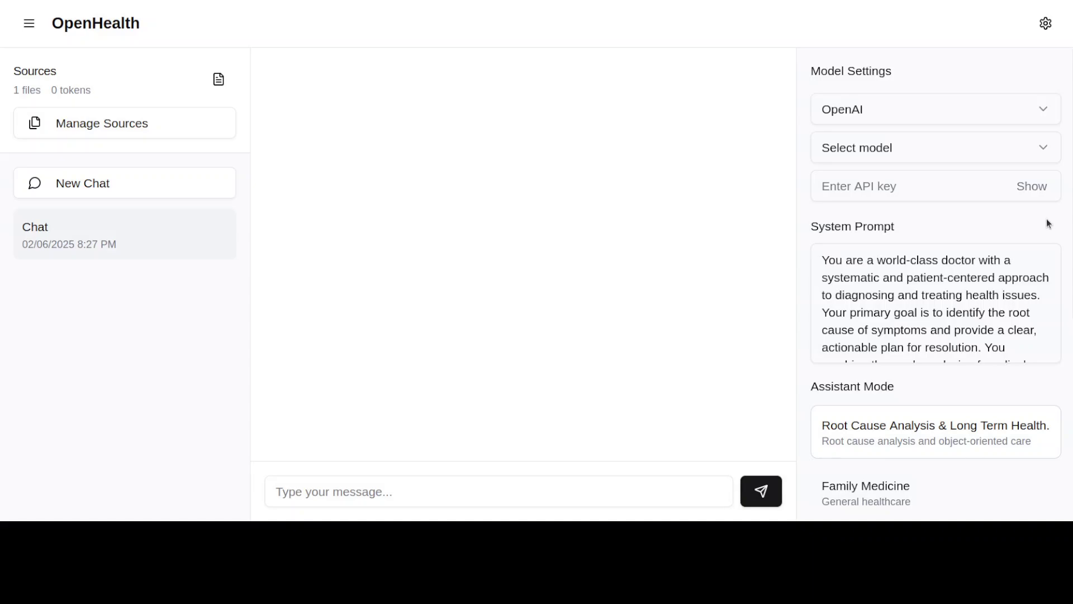
left_click(972, 115)
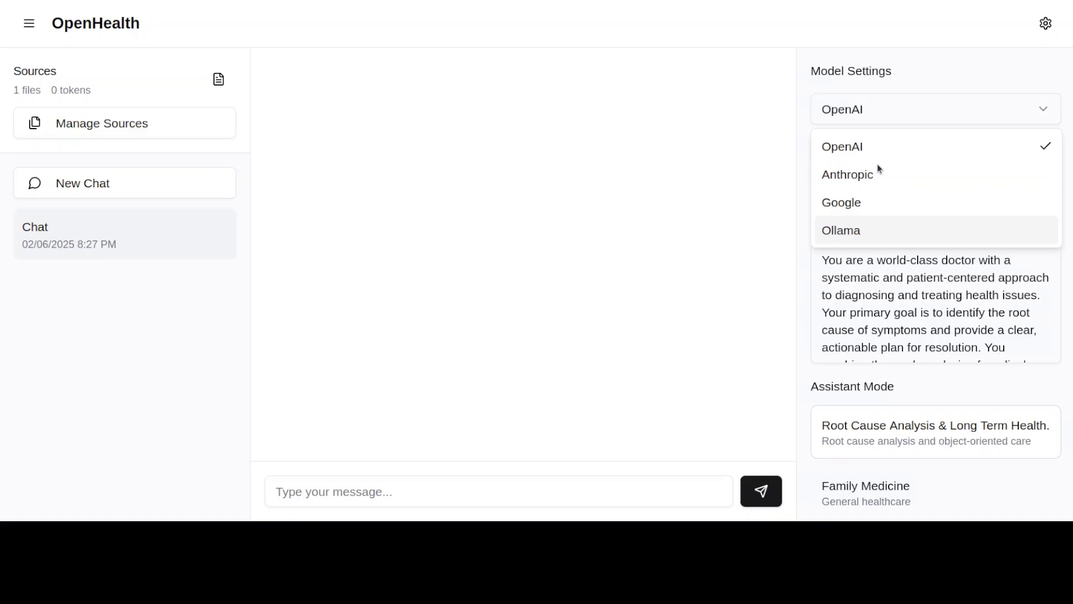
left_click(803, 263)
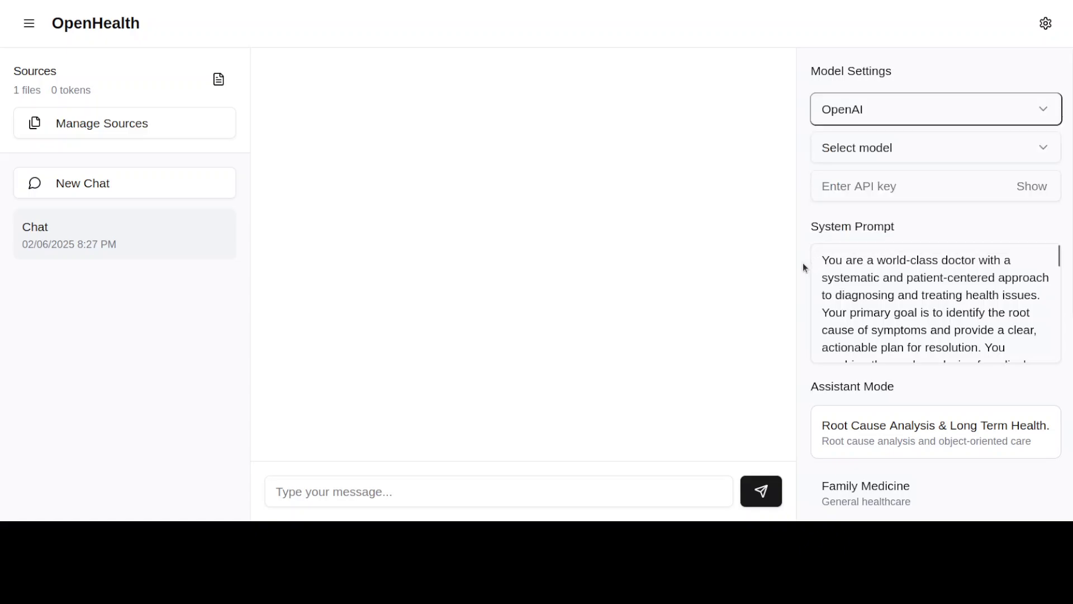
left_click(895, 110)
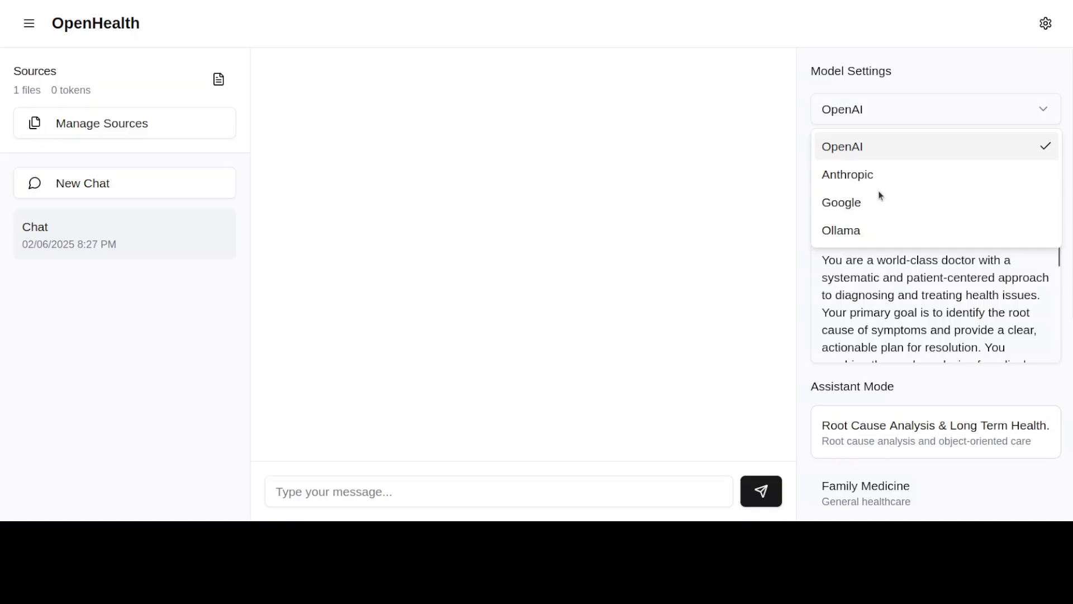
left_click(868, 231)
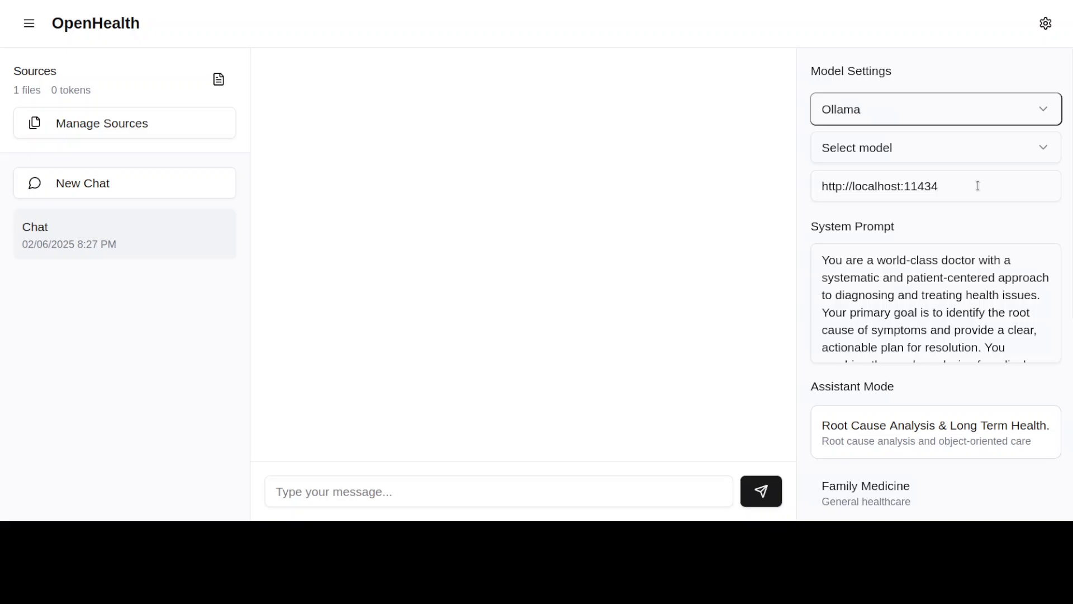
left_click(1045, 148)
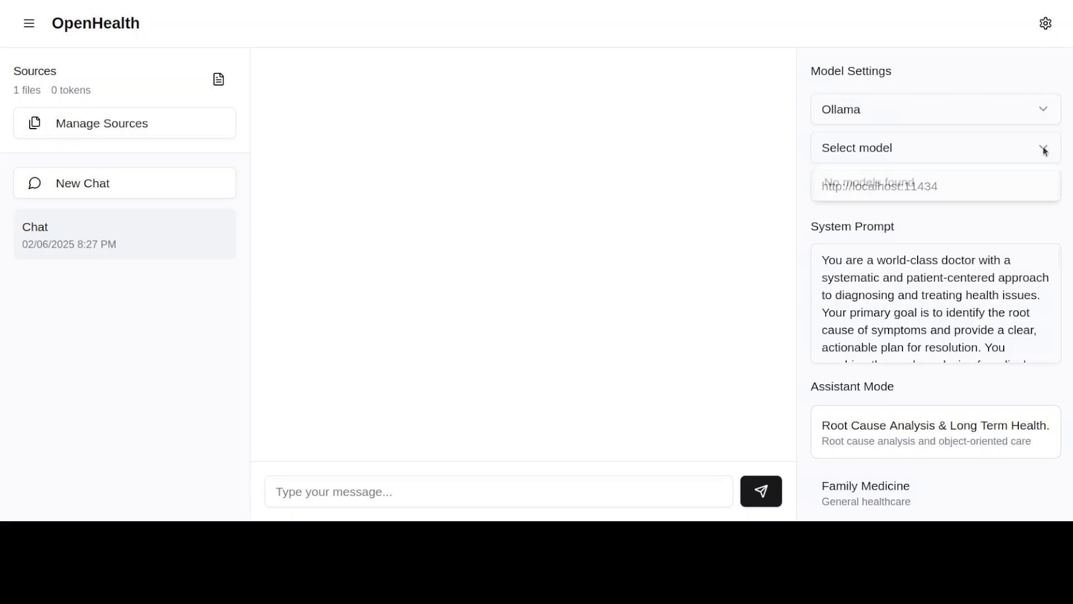
left_click(817, 205)
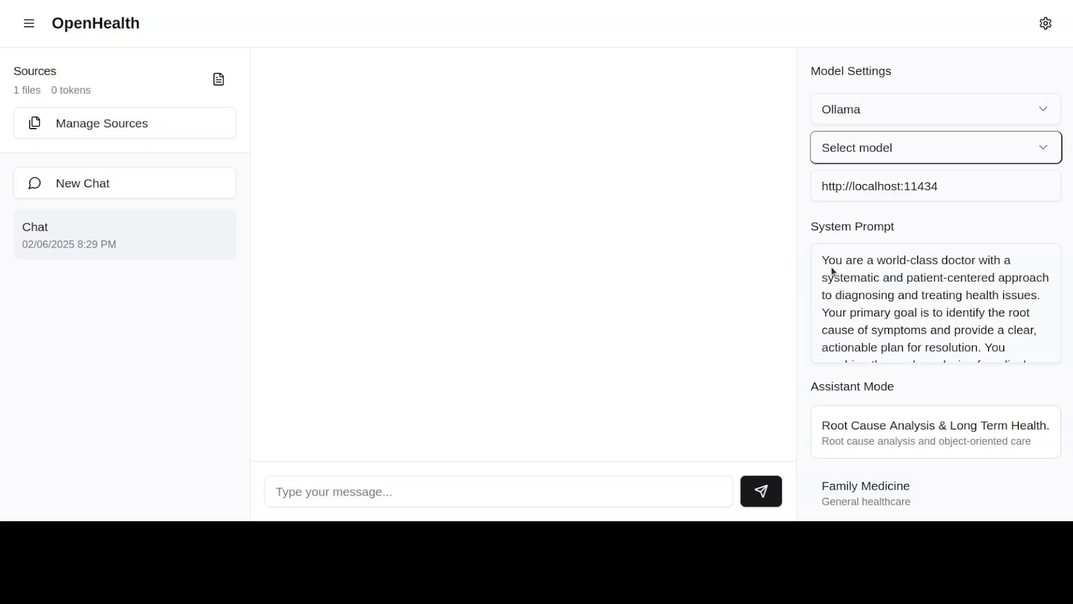
left_click(1060, 257)
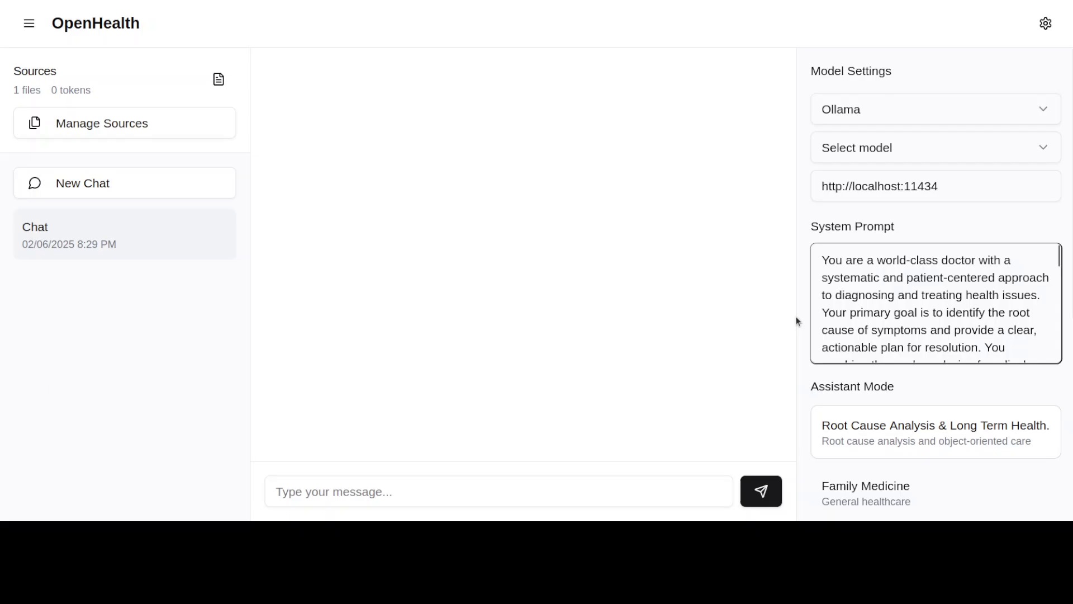
scroll(797, 317, "down", 5)
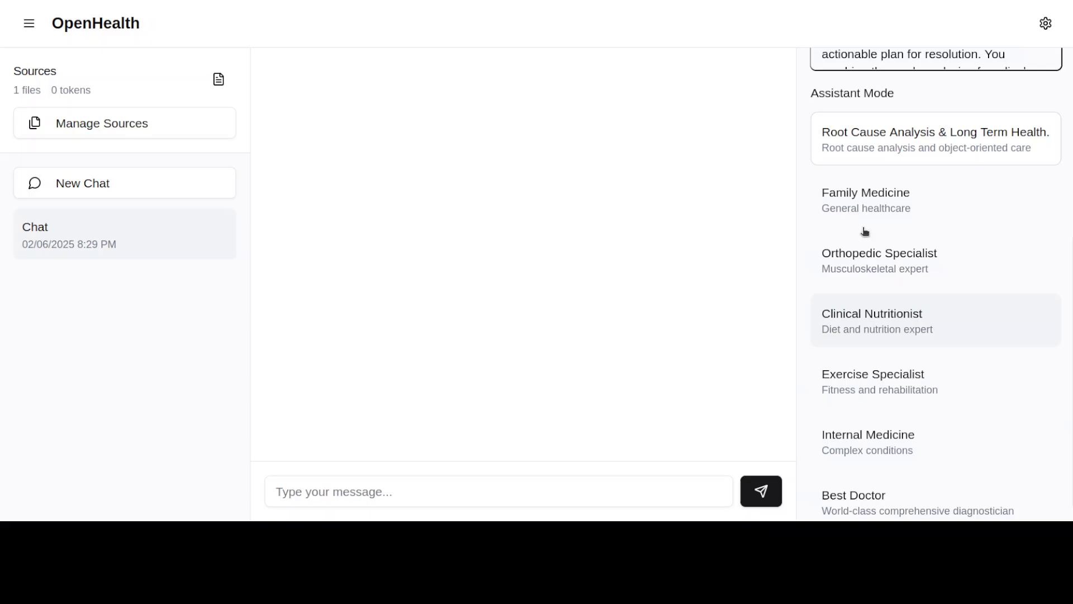
left_click(966, 213)
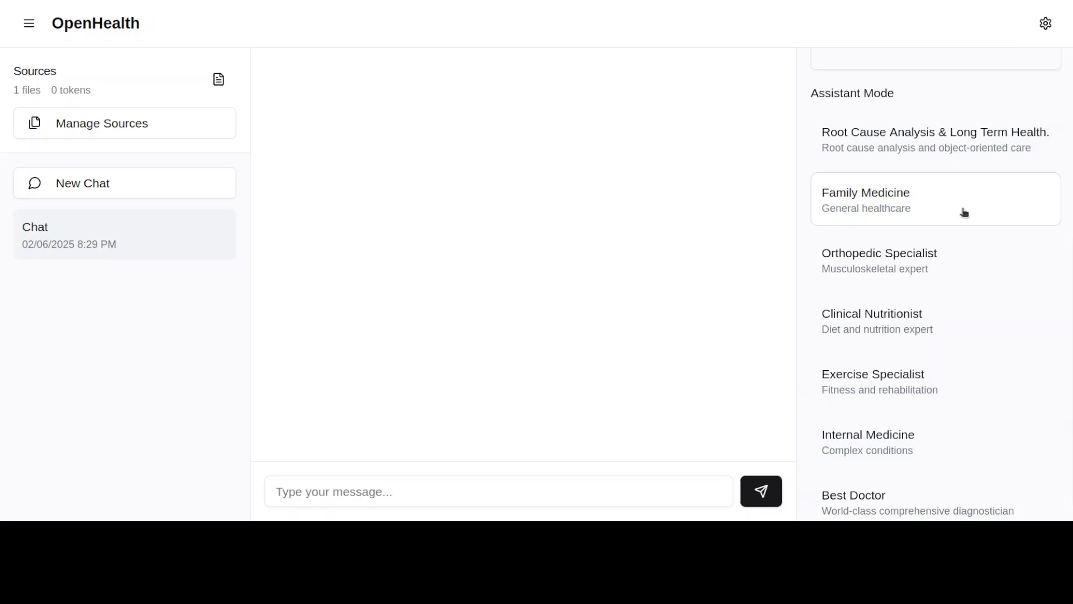
left_click(966, 257)
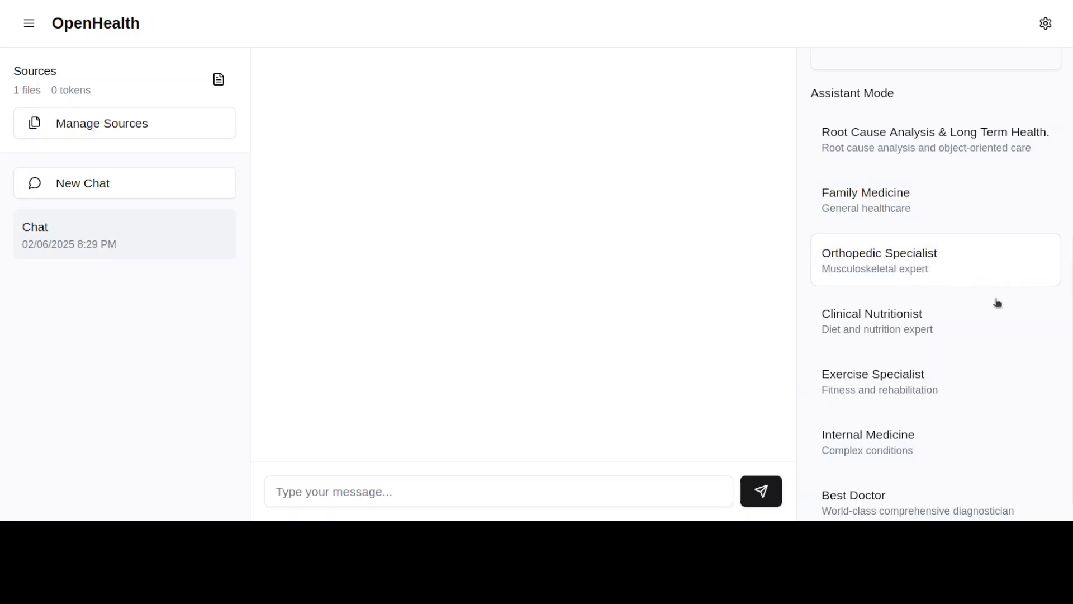
scroll(967, 335, "down", 1)
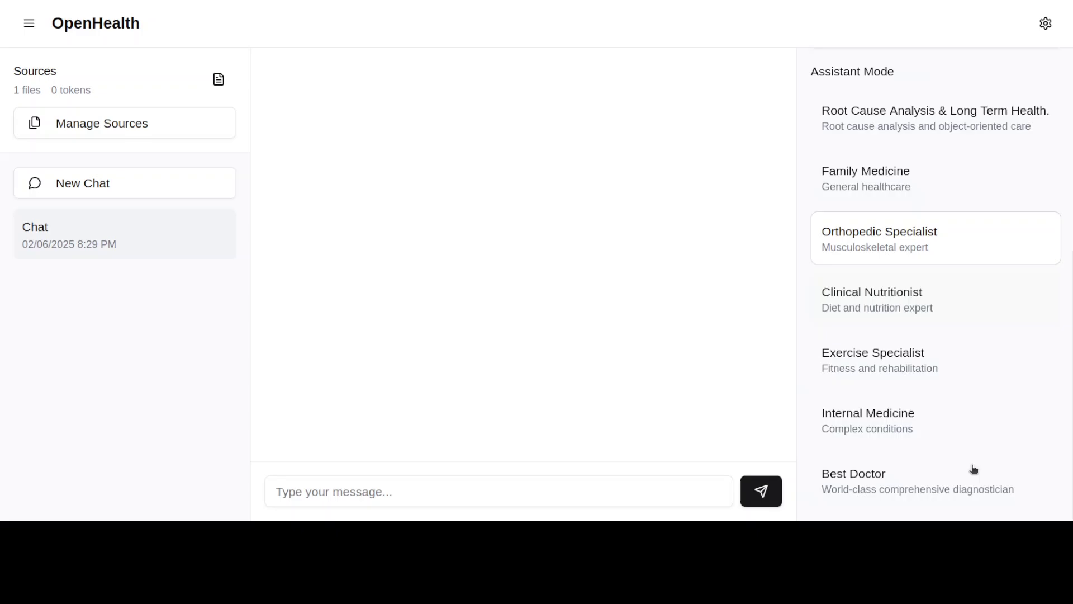
scroll(984, 286, "up", 5)
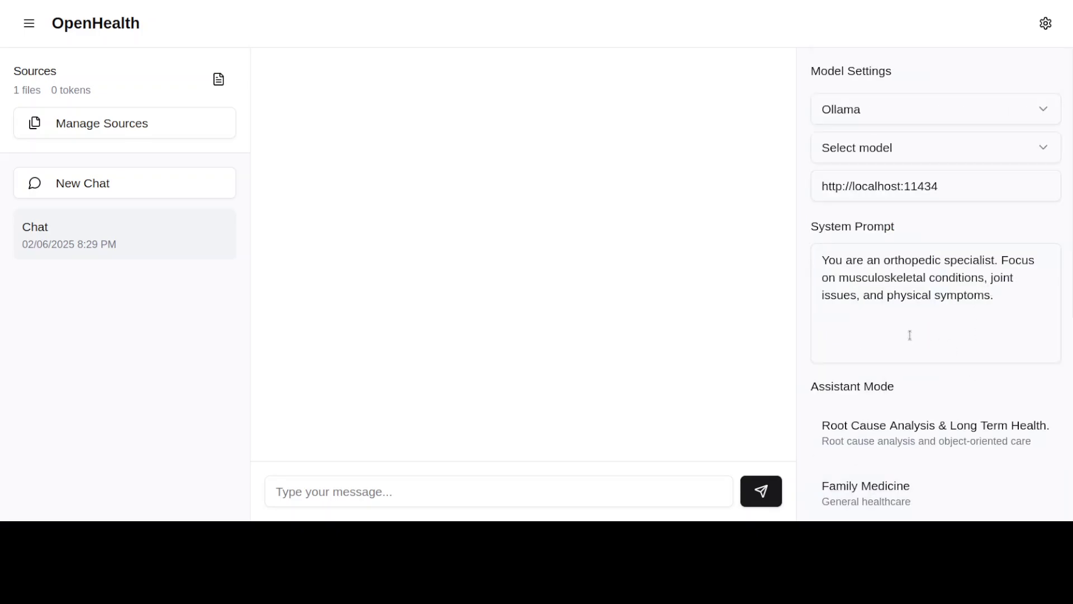
left_click(917, 448)
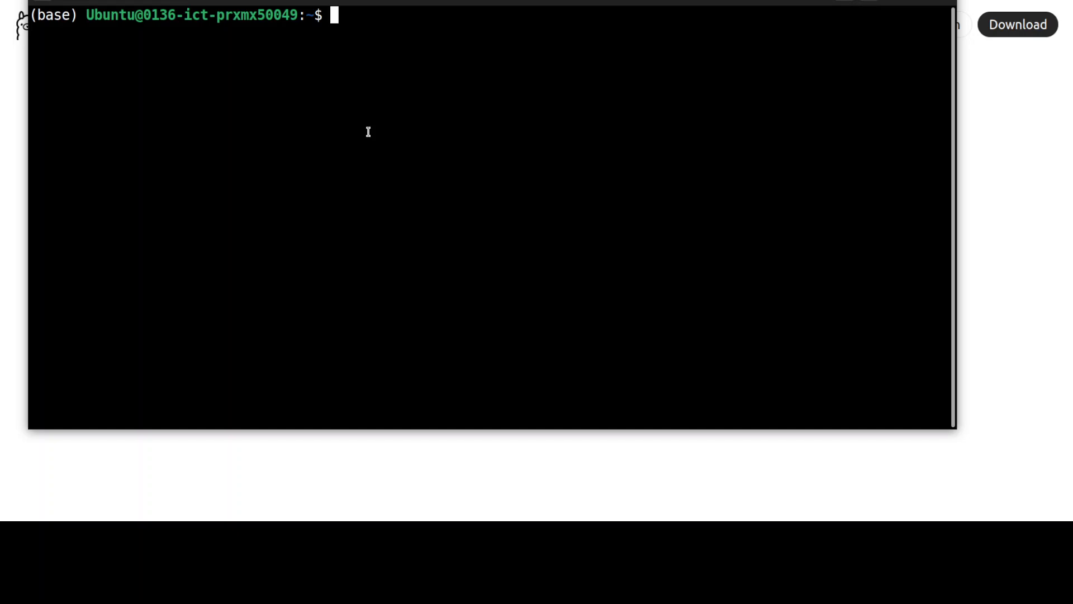
Run 'ollama list' to show the Ollama models installed on this machine.
type("ollama list")
key("Return")
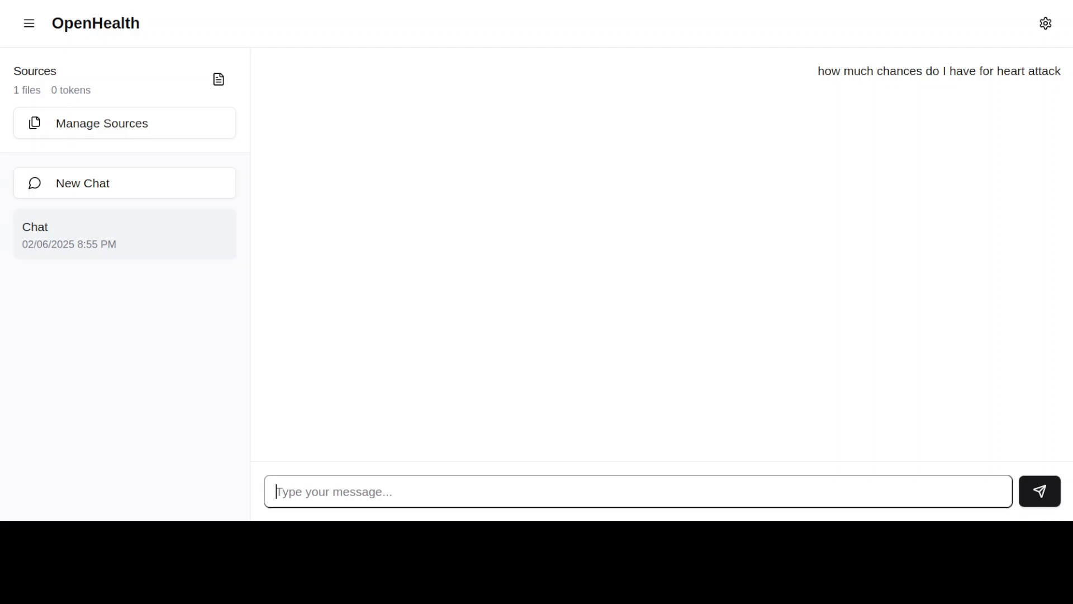
Review the Personal Info entry in Manage Sources, declining the save-password prompt, then return to chat.
left_click(99, 130)
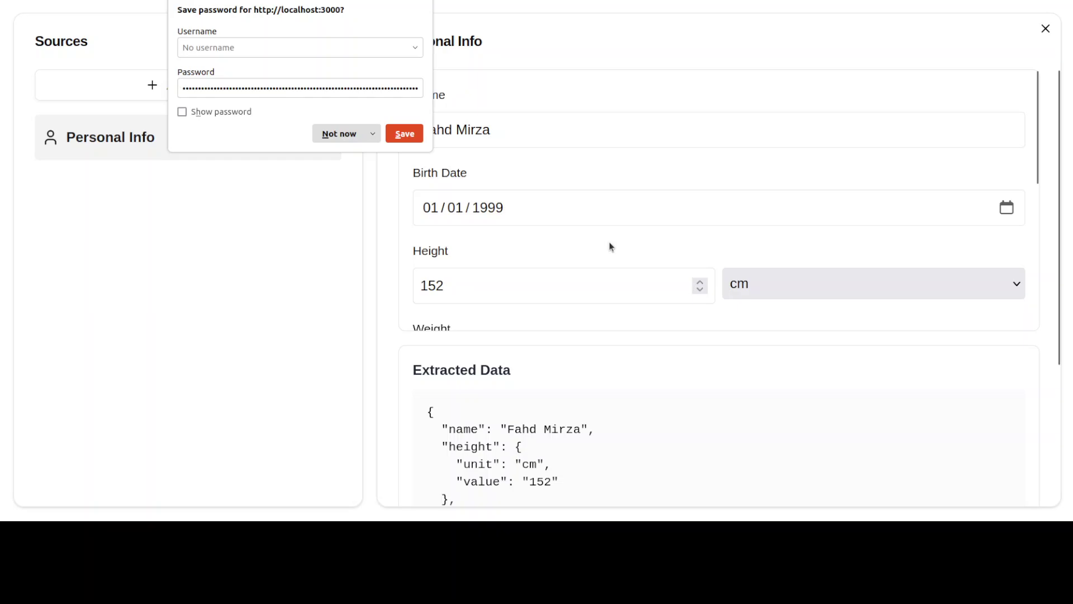
left_click(331, 134)
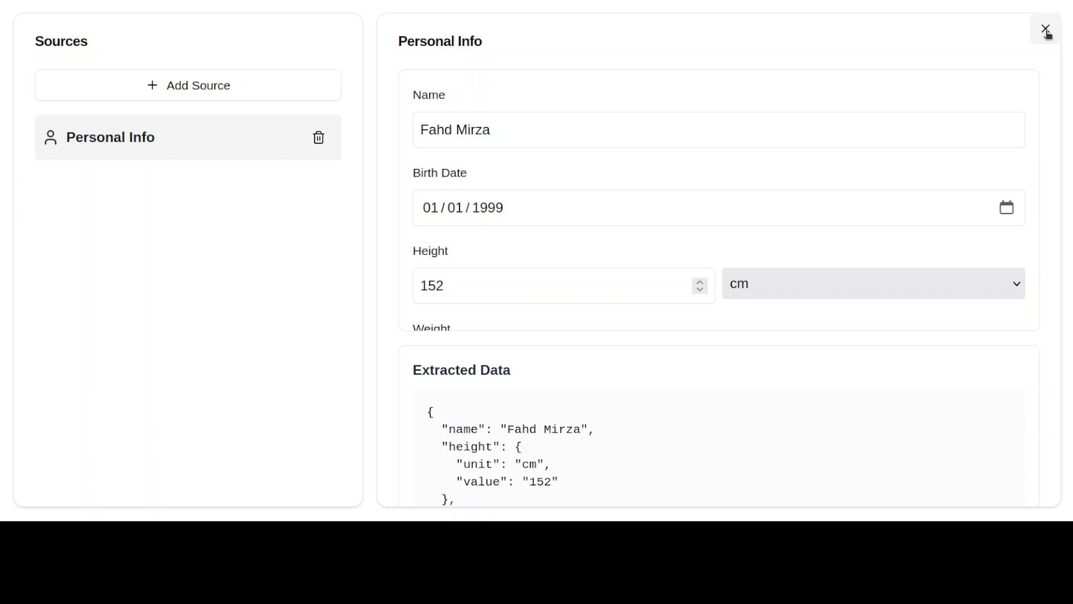
key("Escape")
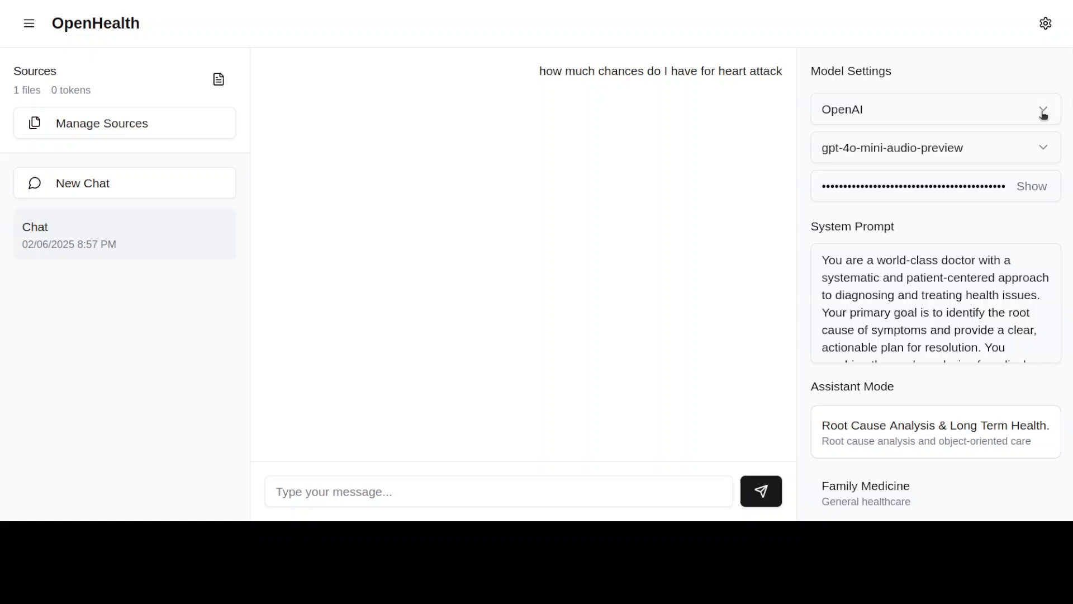
left_click(1043, 114)
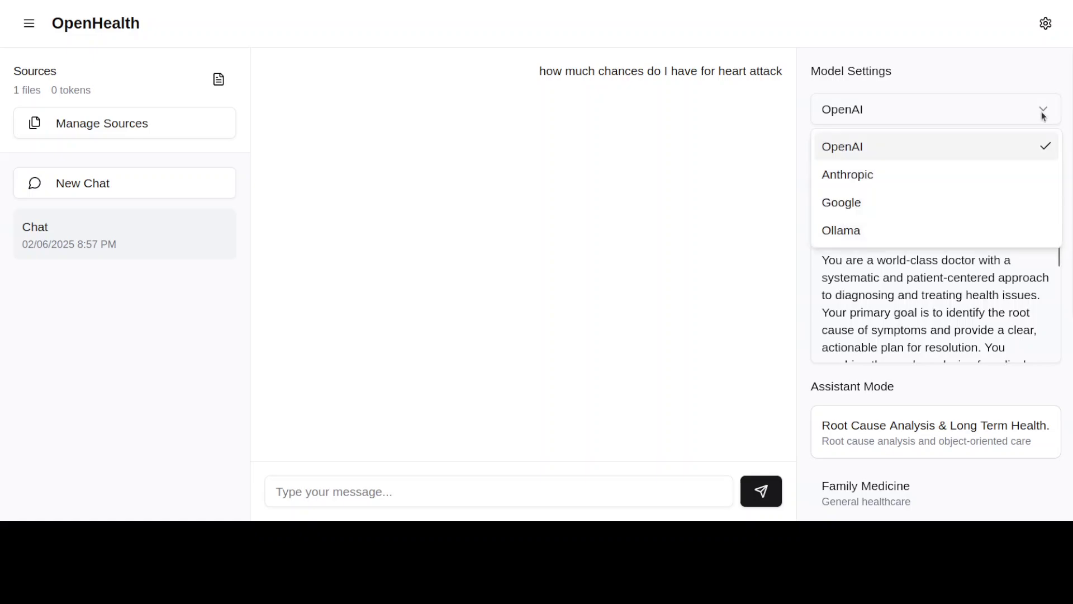
left_click(799, 216)
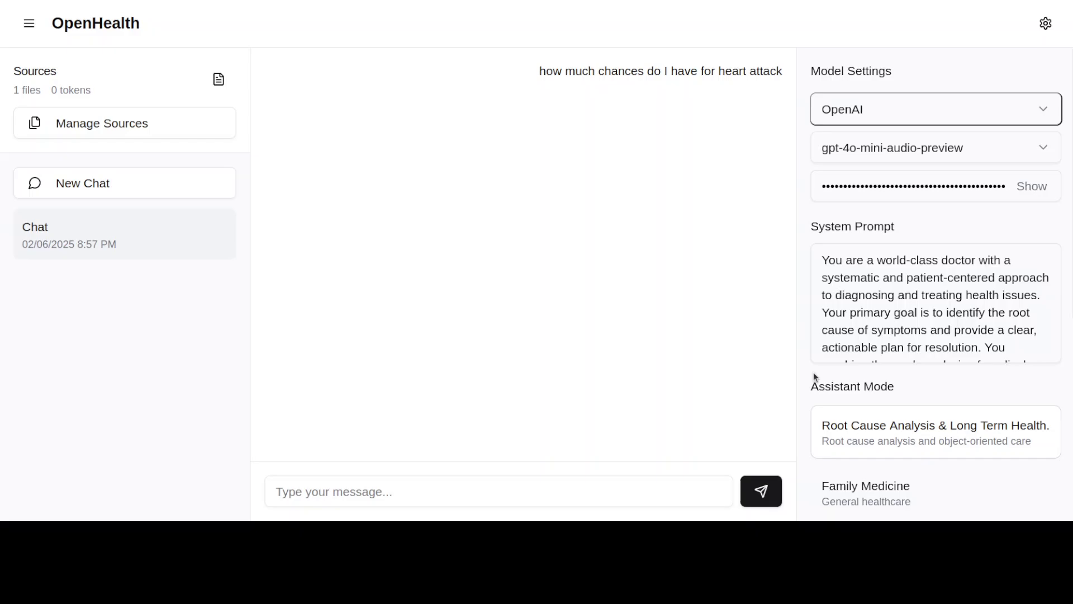
scroll(854, 378, "down", 3)
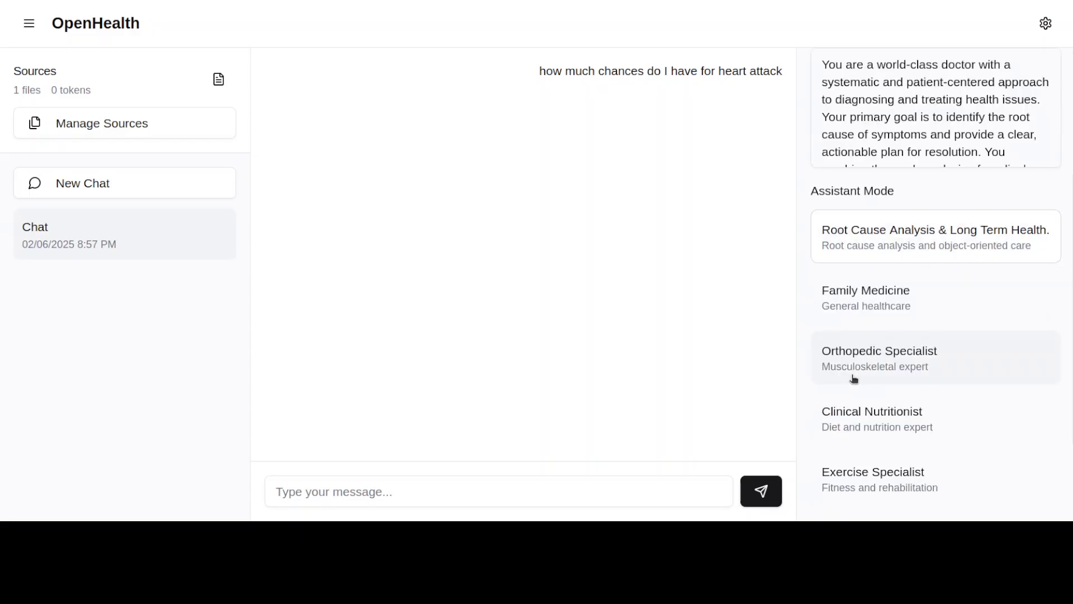
scroll(855, 378, "down", 2)
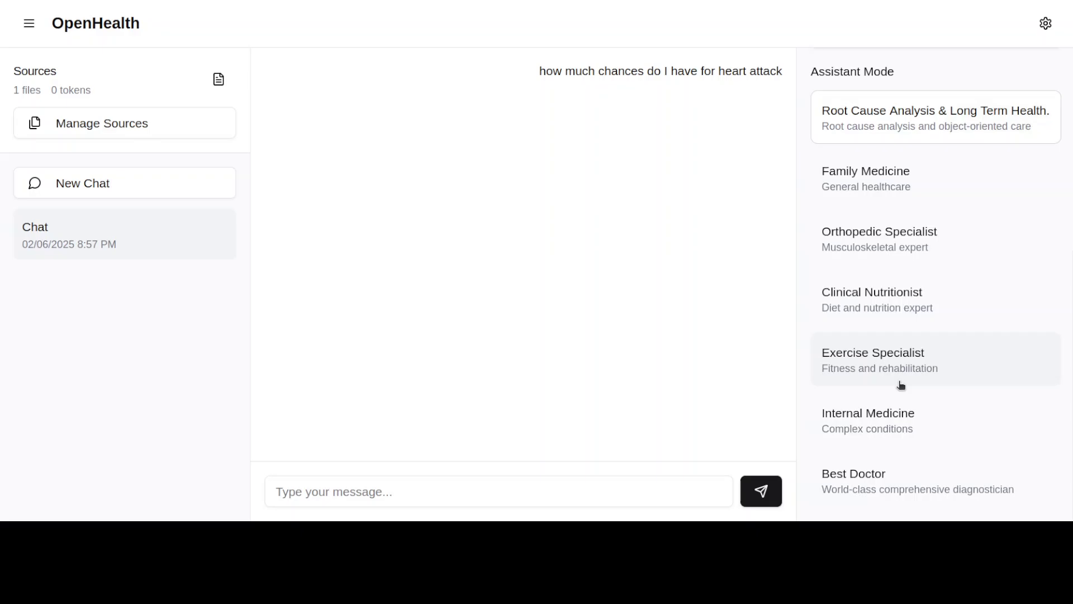
scroll(917, 398, "up", 5)
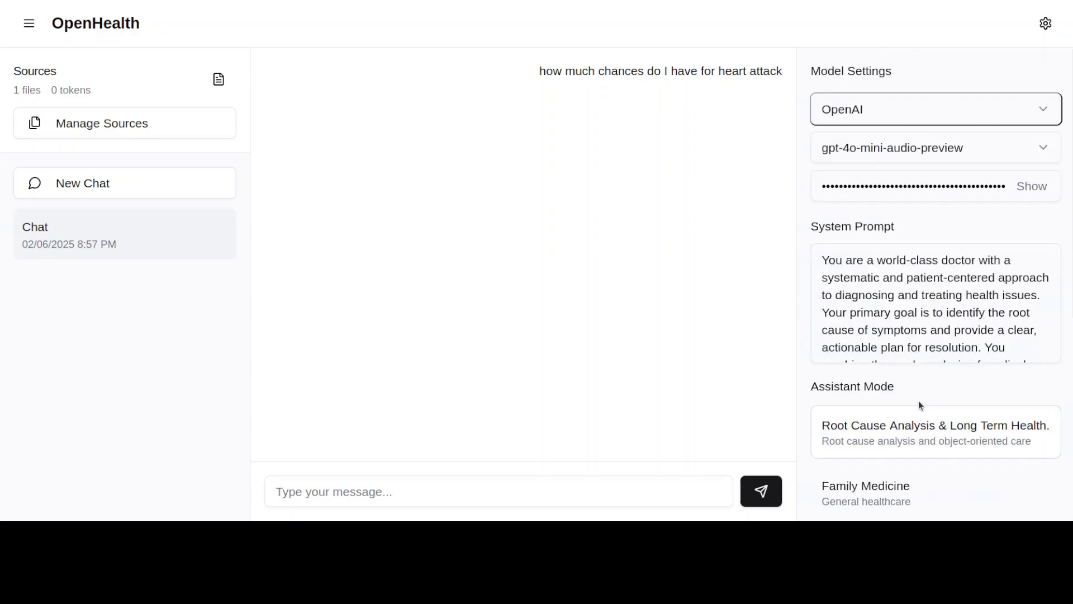
Add a New Symptoms source dated 2025-02-06, then cancel a second Add Source attempt.
left_click(95, 124)
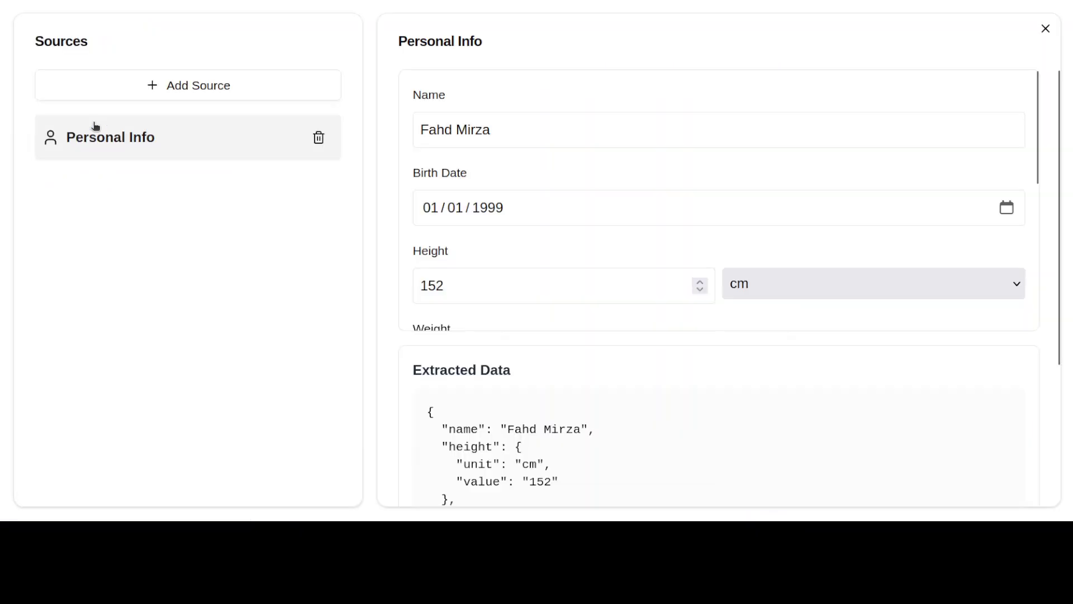
left_click(196, 92)
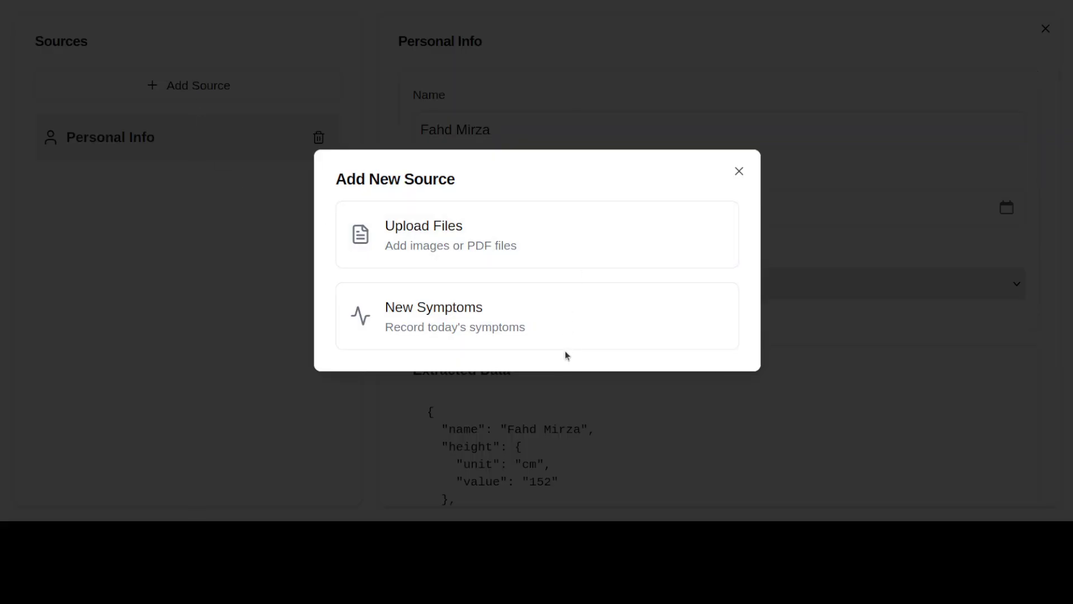
left_click(438, 321)
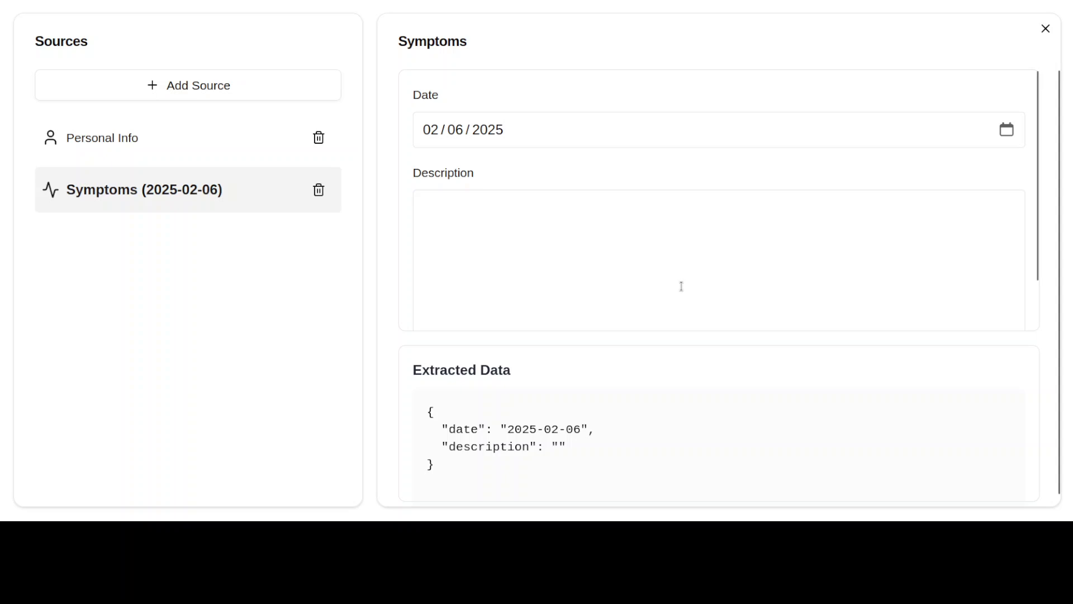
left_click(211, 90)
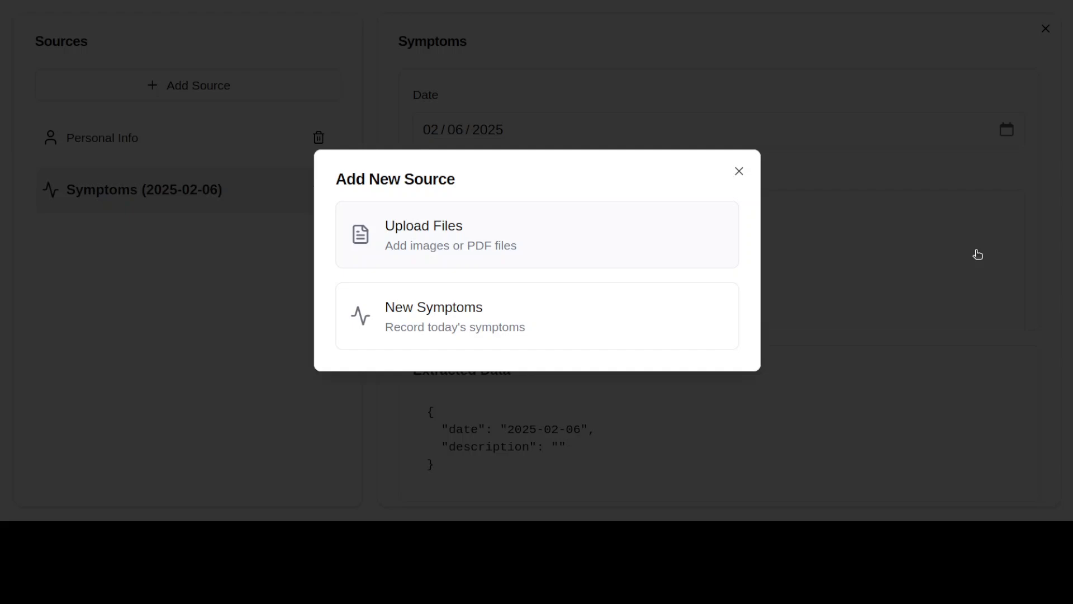
left_click(740, 171)
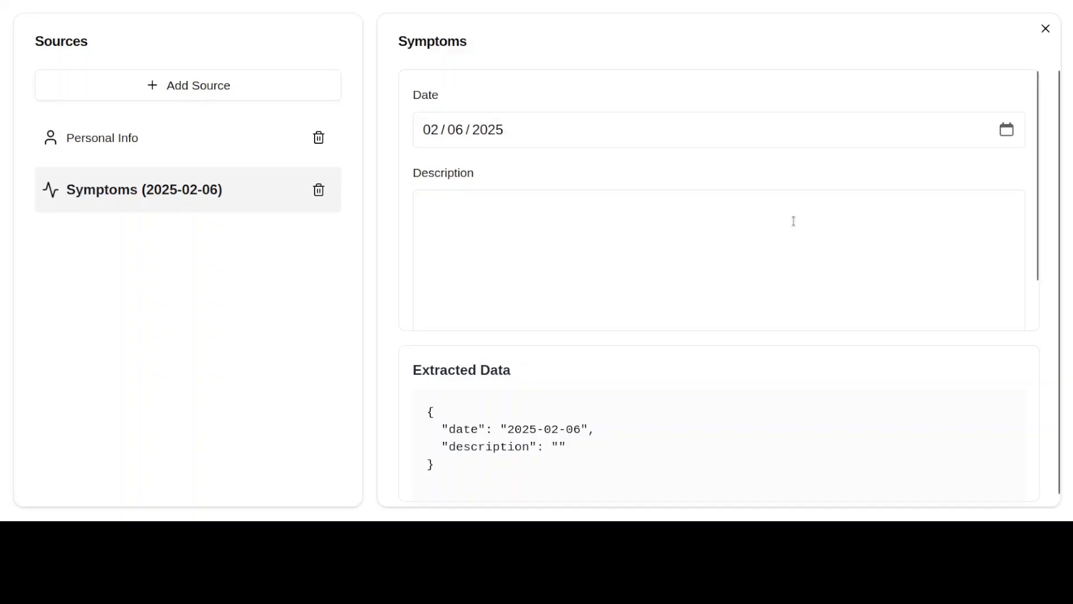